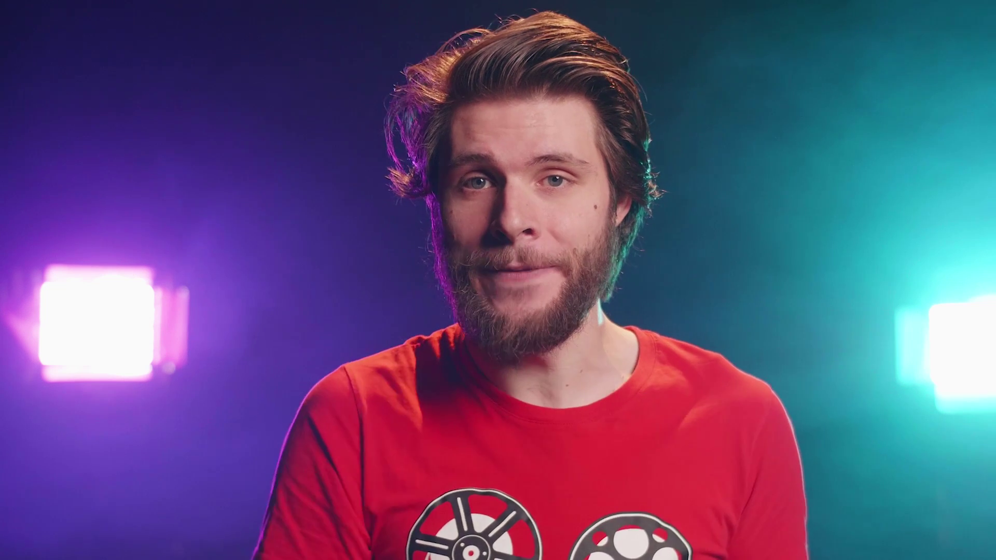
# Select the Background layer in the '17 Shortcuts in After Effects' comp timeline
pyautogui.click(112, 484)
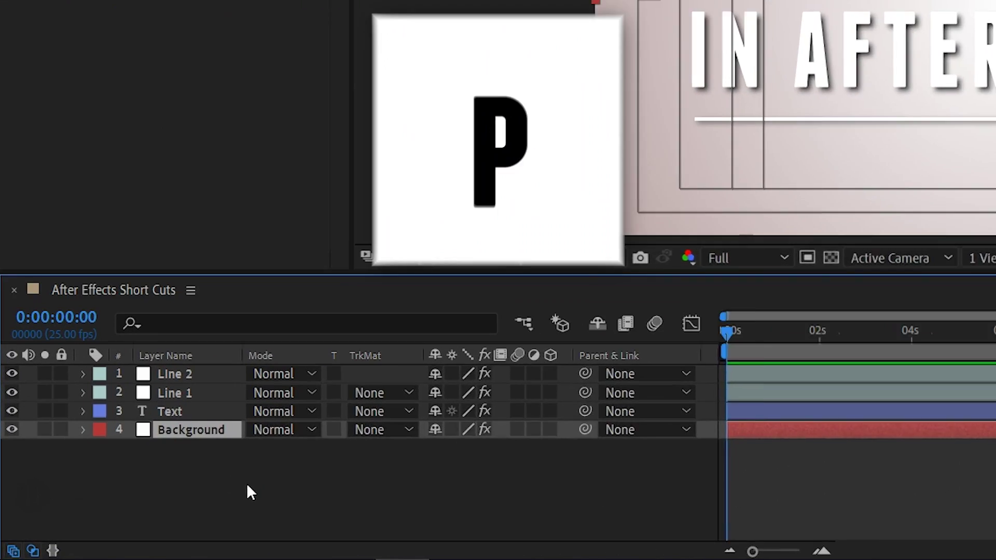
# Display the Background layer's Position, Rotation and Opacity together with P, R, T, Shift+P and Shift+R
pyautogui.press('p')
pyautogui.press('r')
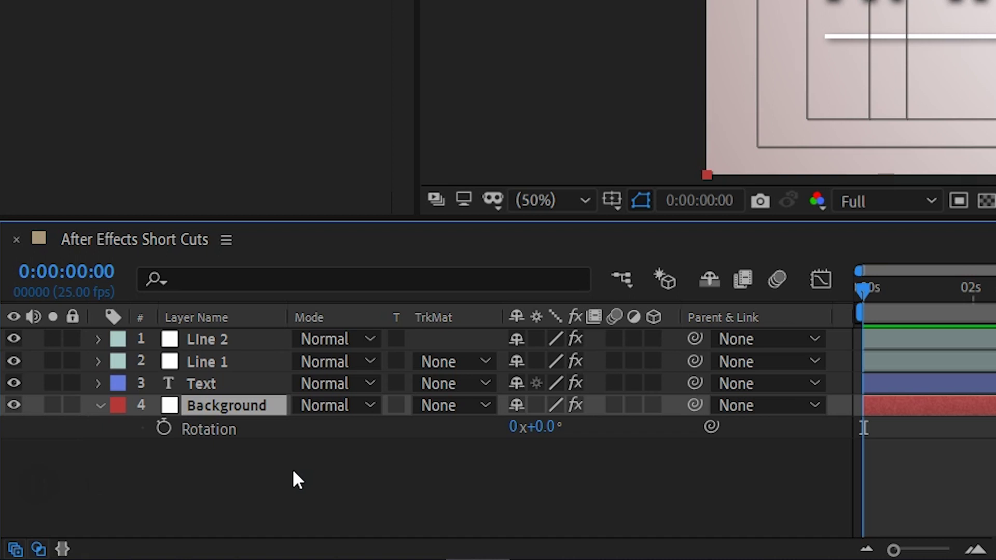
pyautogui.press('t')
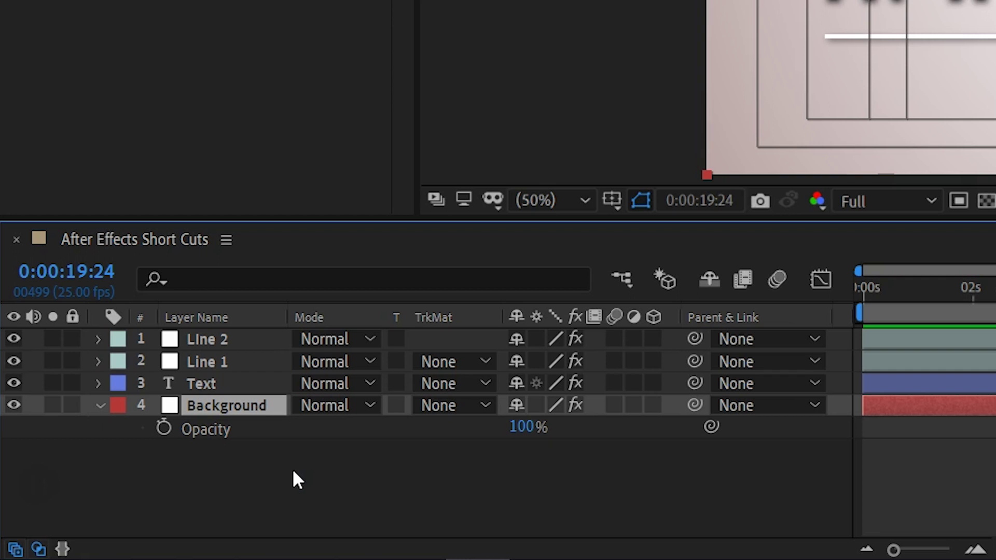
pyautogui.hotkey('shift', 'p')
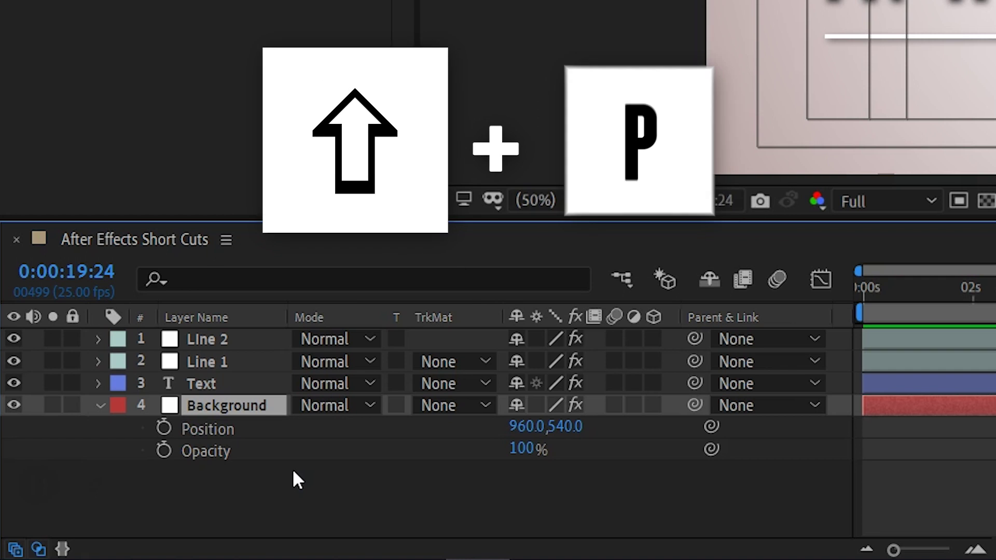
pyautogui.hotkey('shift', 'r')
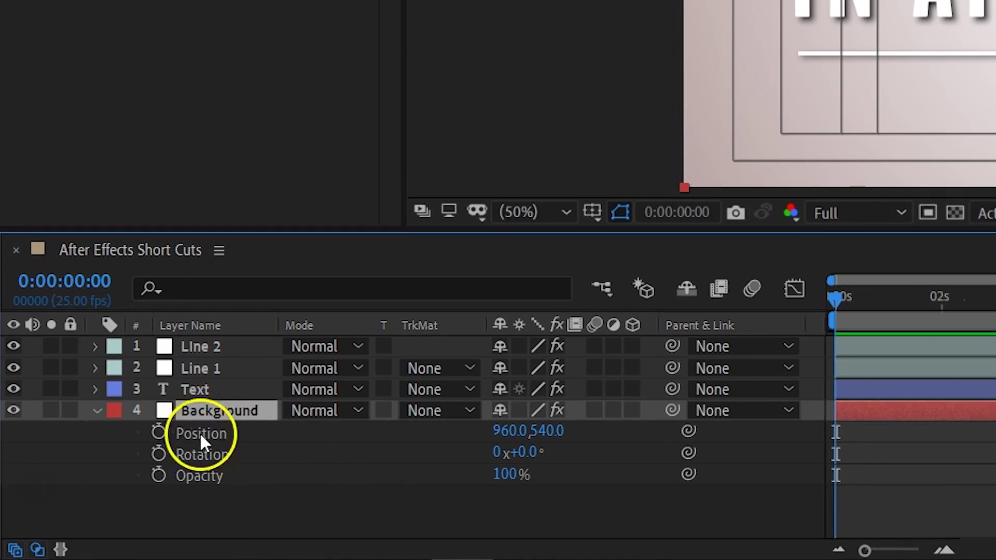
# Keyframe Background Position from 960,540 at 0s to 960,903 at 0:00:02:14, easing both keyframes
pyautogui.click(164, 428)
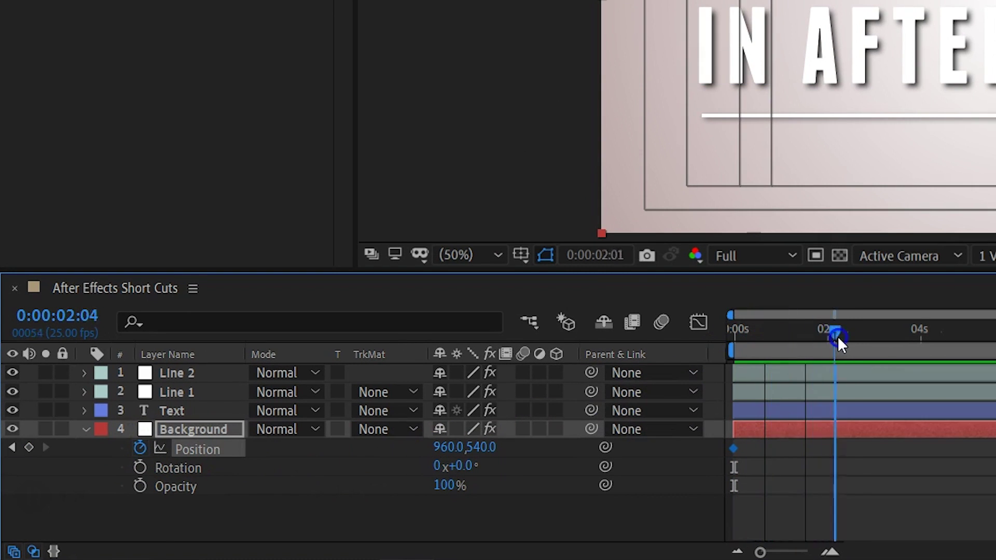
pyautogui.moveTo(530, 447); pyautogui.dragTo(836, 448)
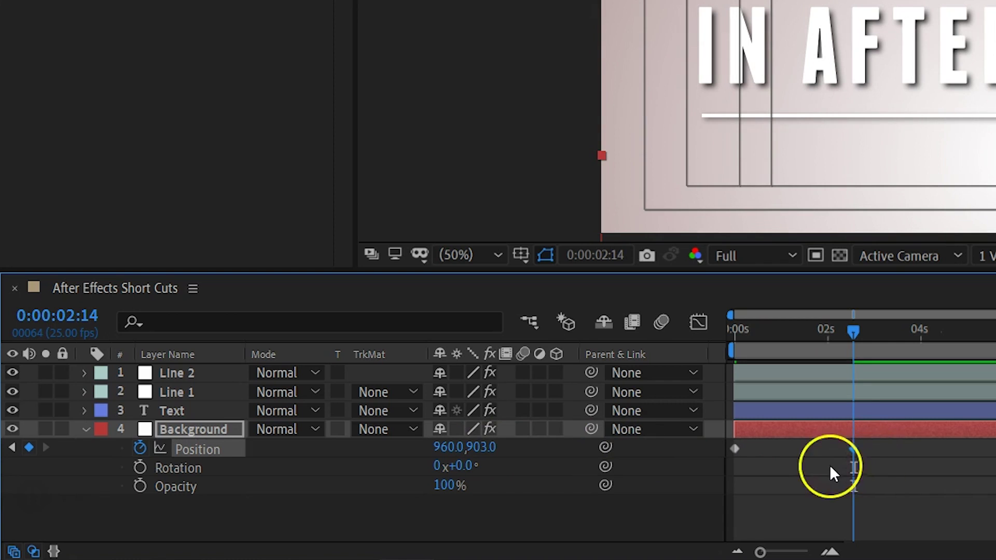
pyautogui.click(736, 447)
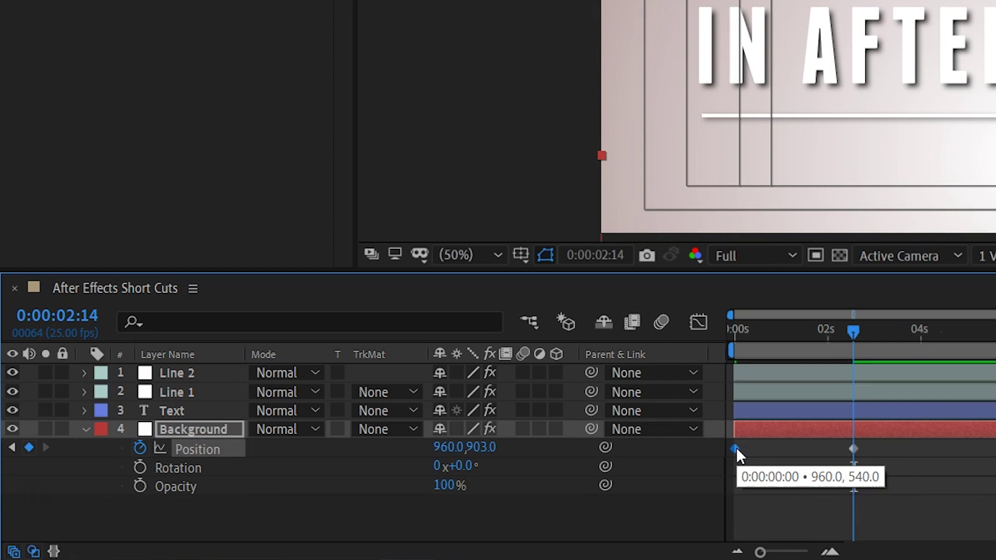
pyautogui.click(773, 446)
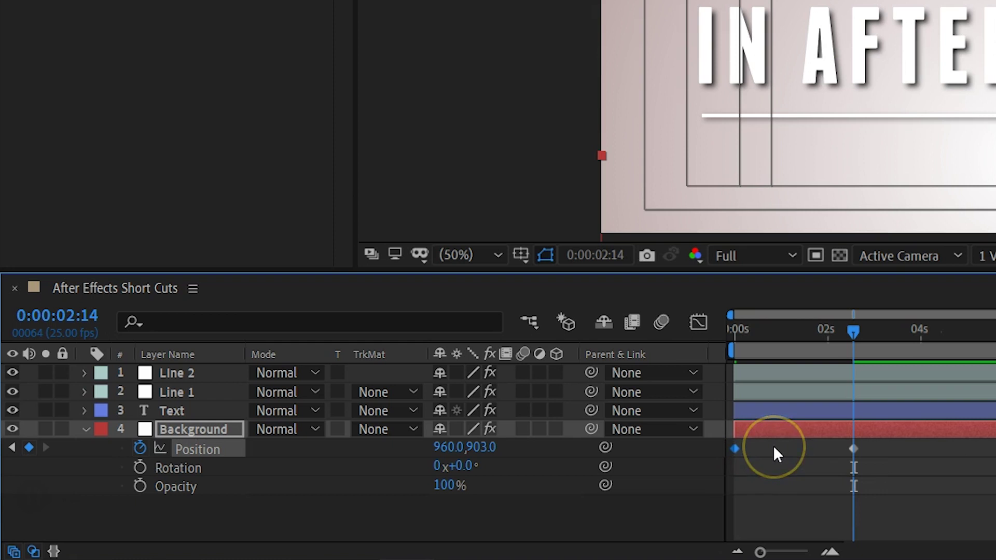
pyautogui.hotkey('ctrl', 'shift', 'F9')
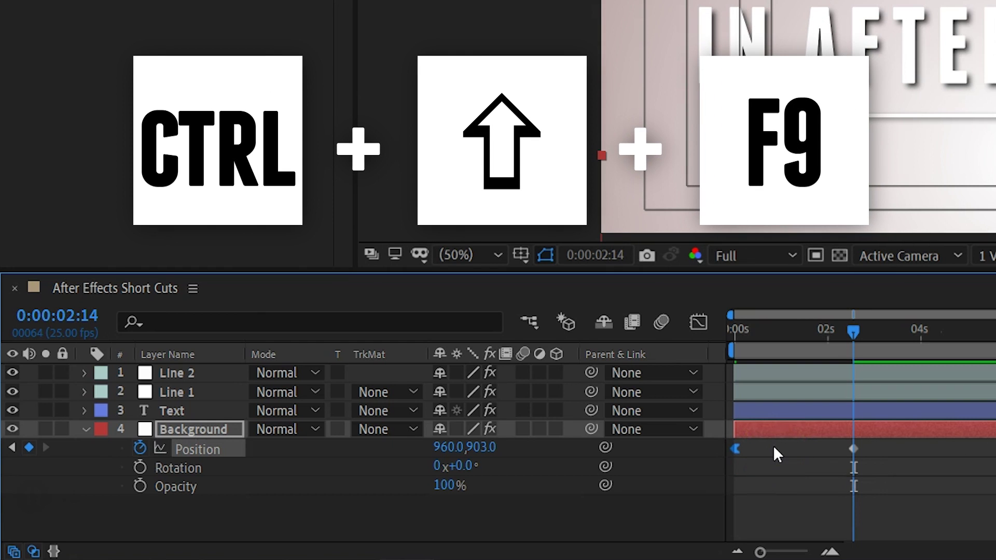
pyautogui.click(853, 449)
pyautogui.hotkey('shift', 'F9')
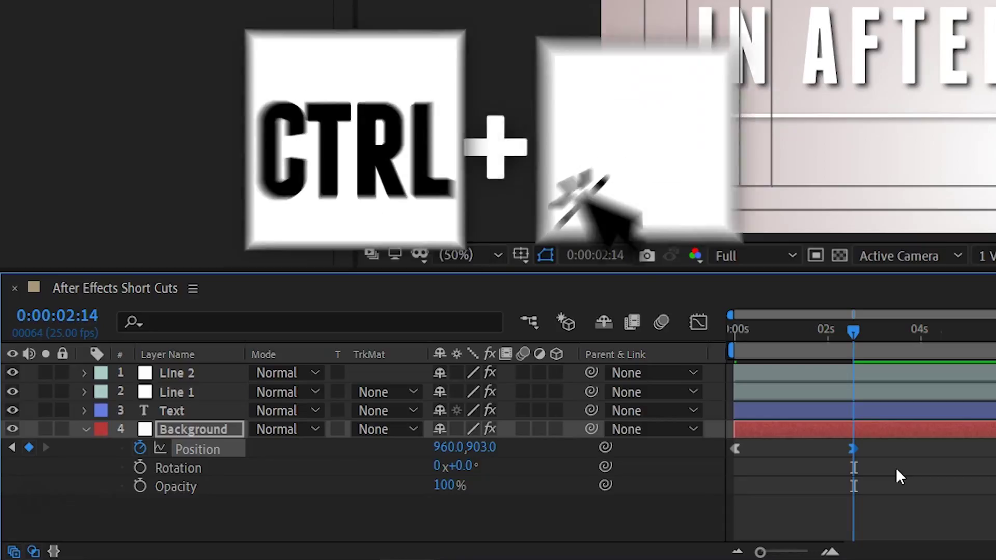
# Ctrl+click the 2:14 and 0s Position keyframes to make them linear again
pyautogui.keyDown('ctrl'); pyautogui.click(851, 448); pyautogui.keyUp('ctrl')
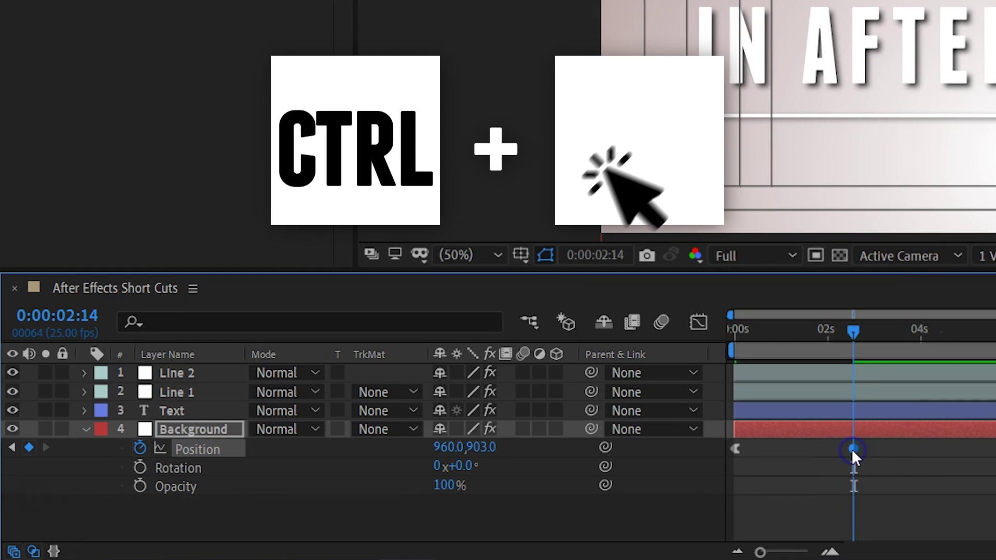
pyautogui.keyDown('ctrl'); pyautogui.click(737, 449); pyautogui.keyUp('ctrl')
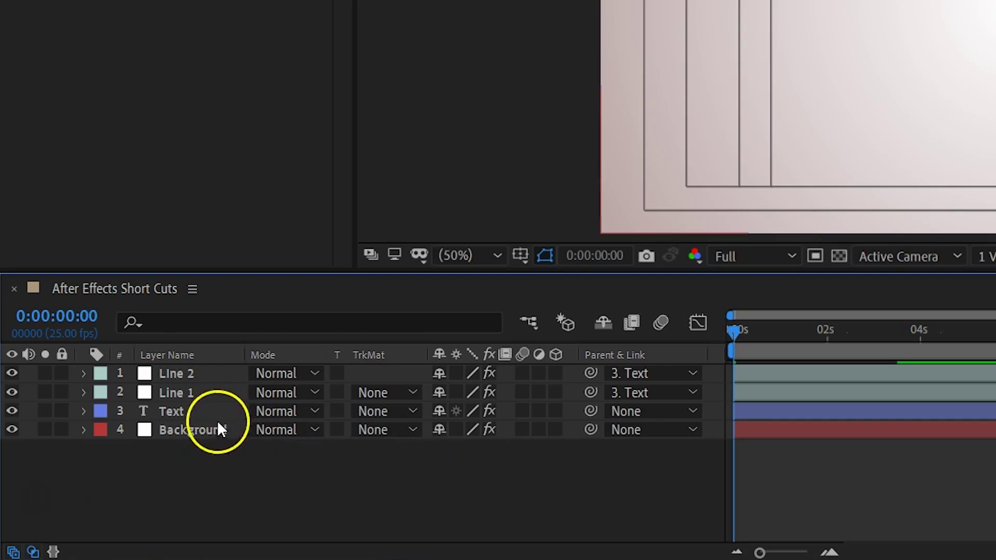
# Reveal the Text layer's keyframes with U, select them all, and Alt-drag to stretch their timing
pyautogui.click(202, 413)
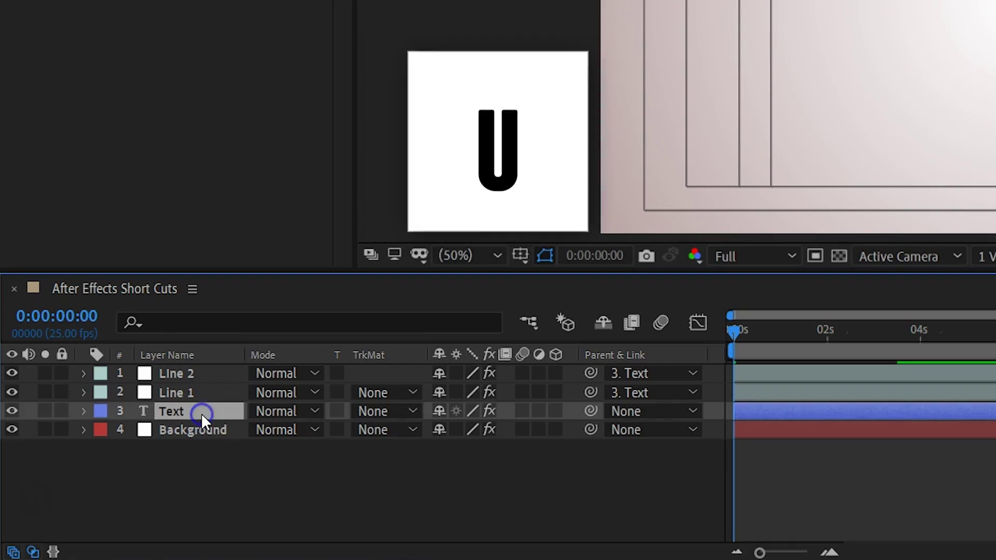
pyautogui.press('u')
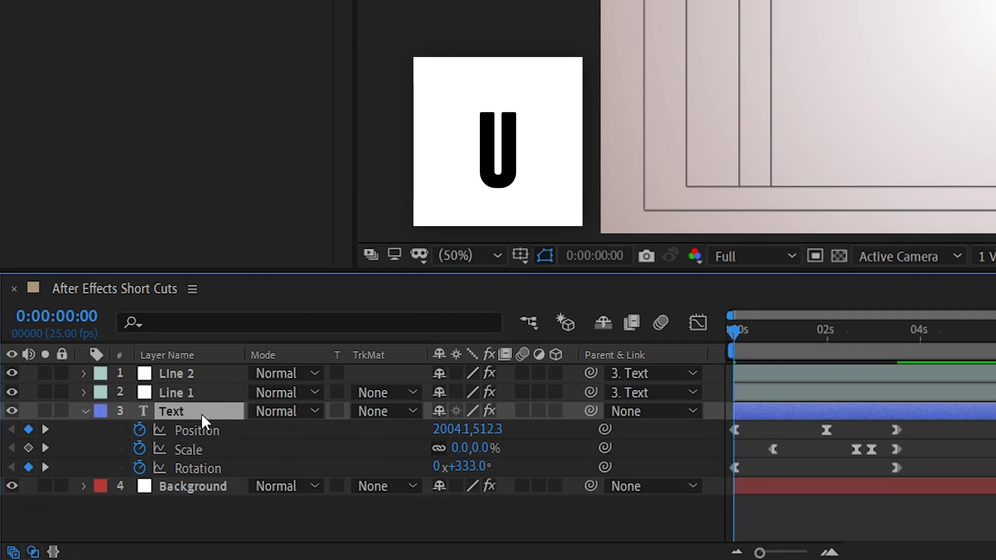
pyautogui.moveTo(914, 427); pyautogui.dragTo(727, 475)
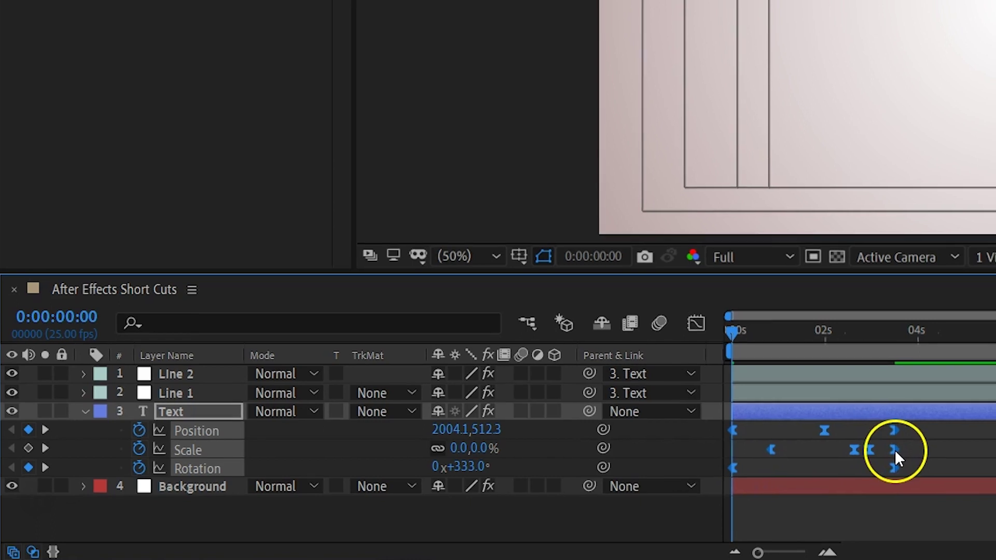
pyautogui.press('alt')
pyautogui.moveTo(804, 459); pyautogui.dragTo(899, 465)
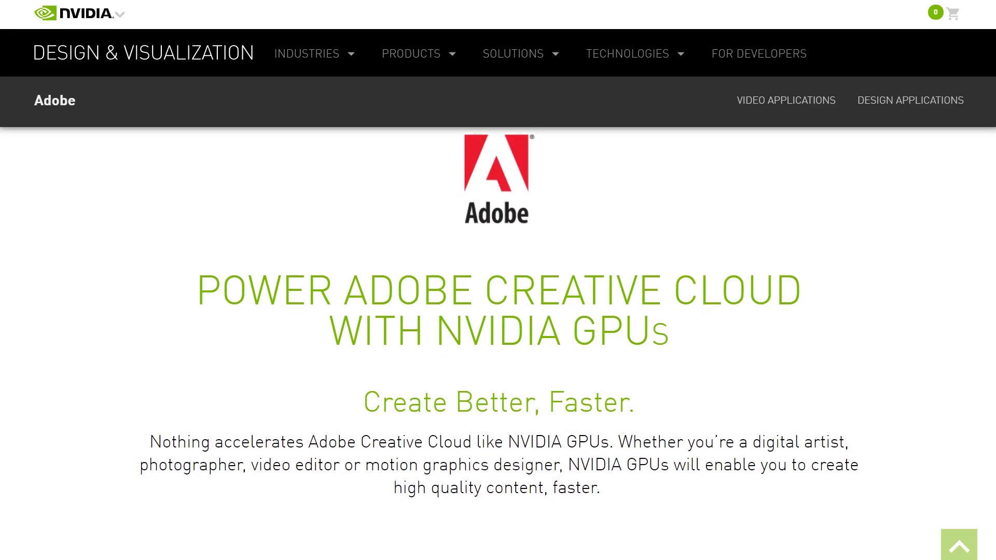
pyautogui.scroll(-3, 497, 311)
pyautogui.scroll(-7, 498, 311)
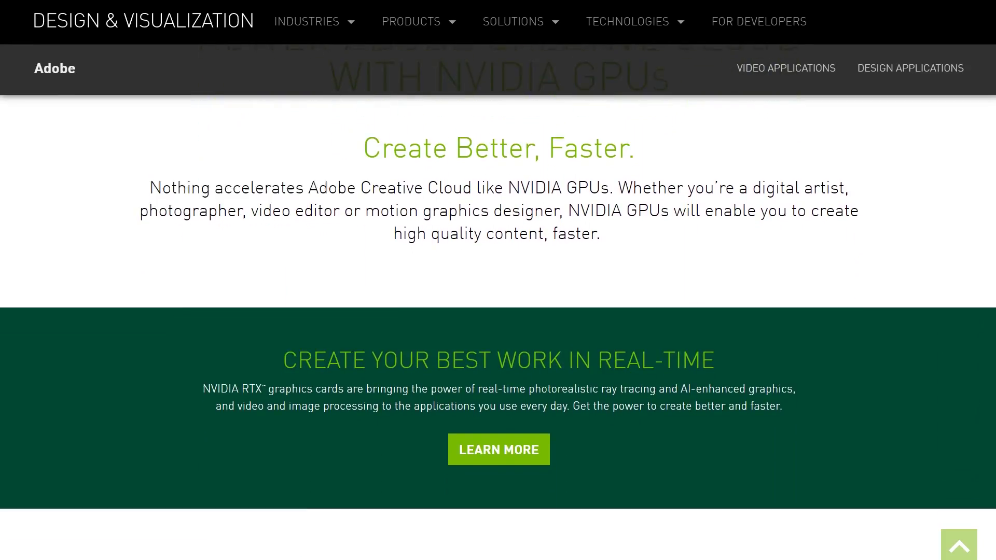
pyautogui.scroll(-8, 498, 311)
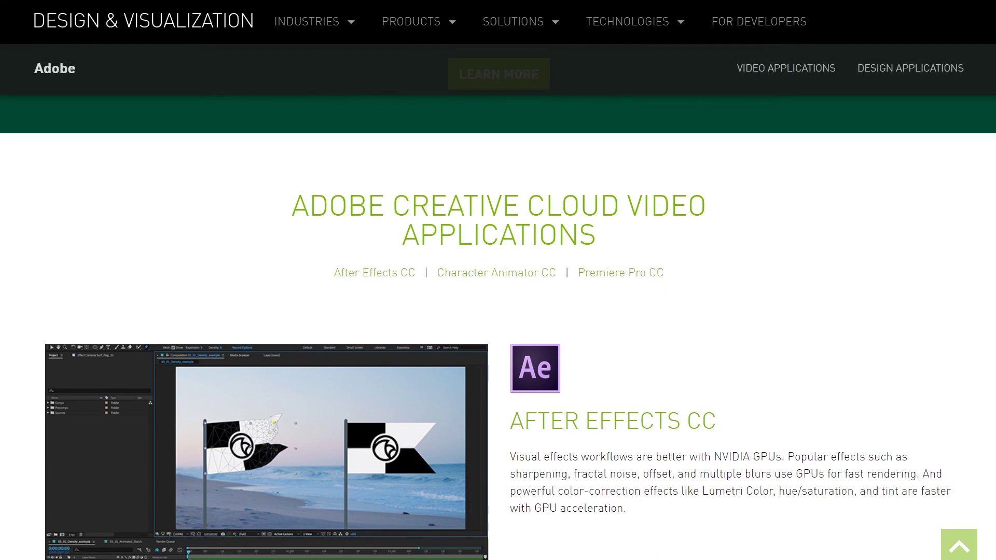
pyautogui.scroll(-7, 498, 311)
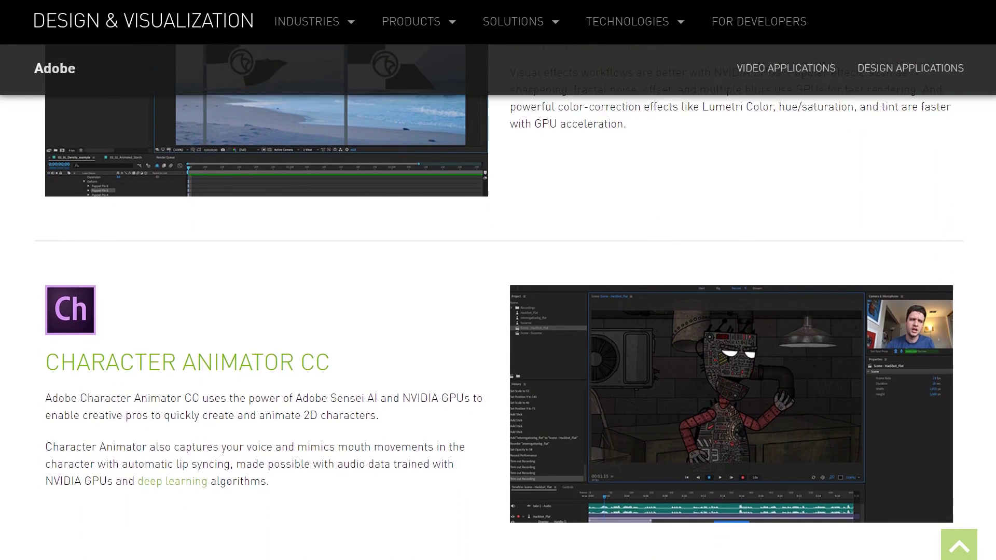
pyautogui.scroll(-4, 498, 311)
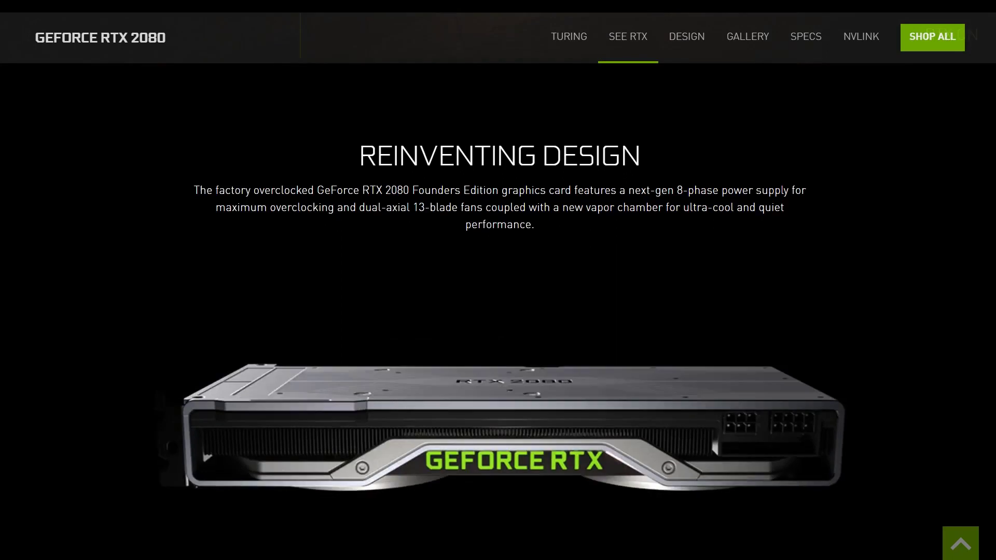
# Scroll the timeline, scrub through the opening frames, then return to the comp's first frame
pyautogui.scroll(-3, 498, 311)
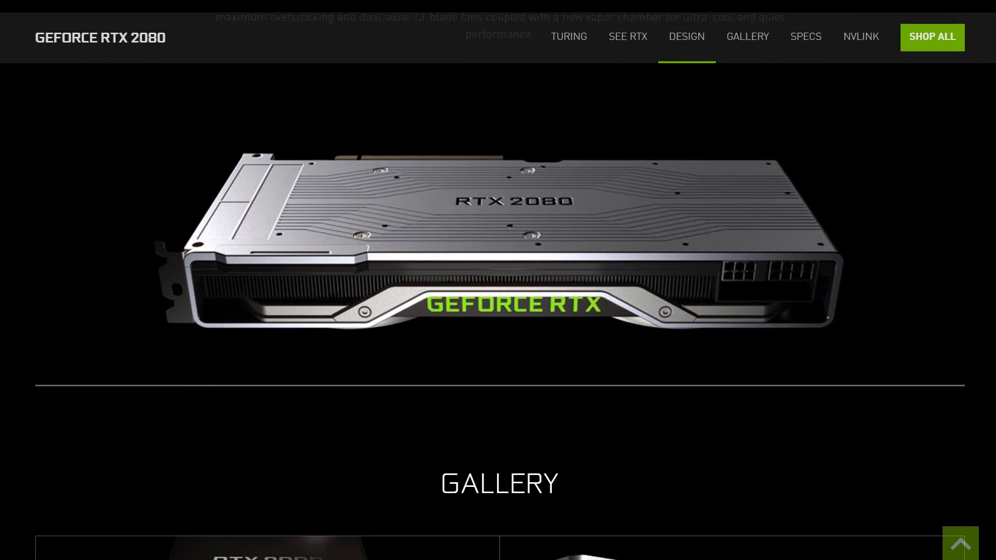
pyautogui.scroll(-5, 498, 311)
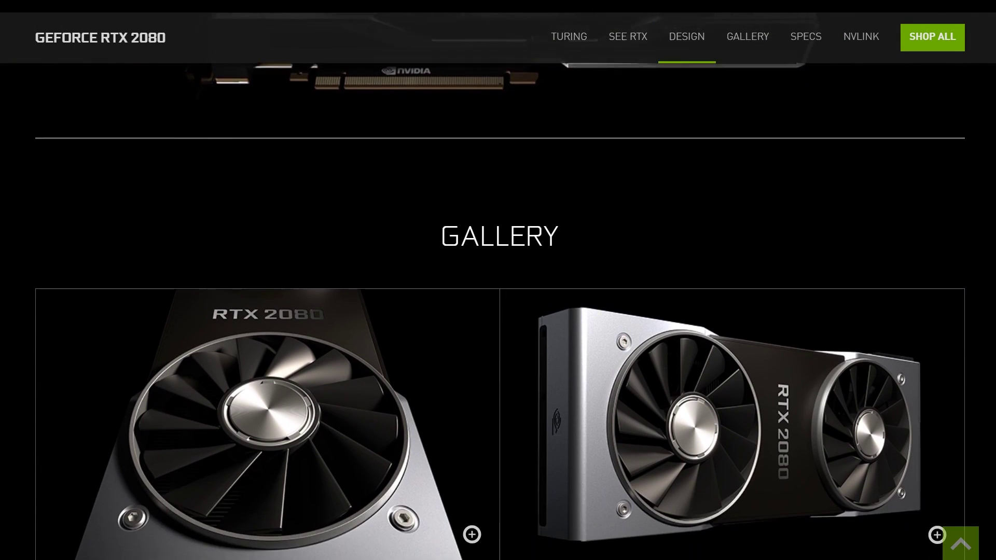
pyautogui.scroll(-5, 498, 311)
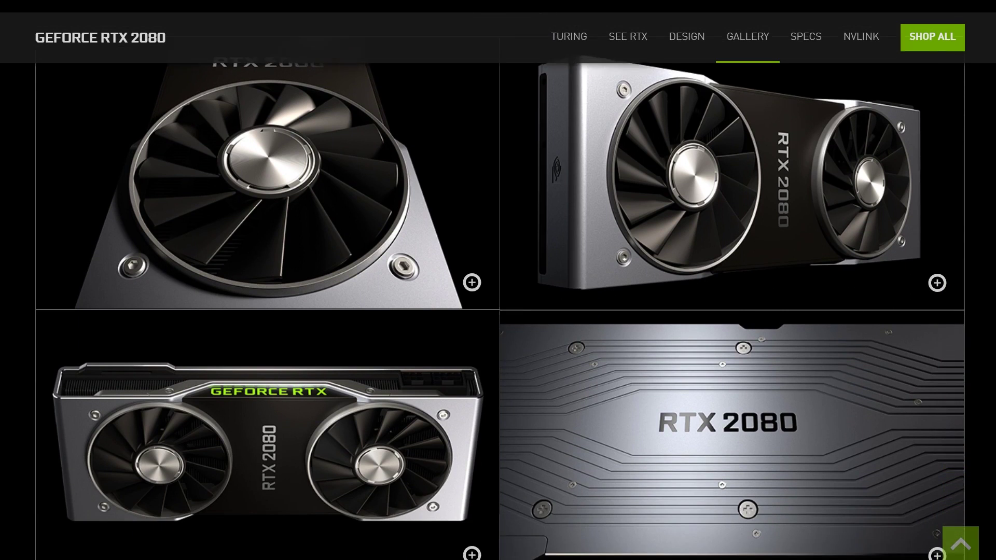
pyautogui.scroll(-5, 498, 311)
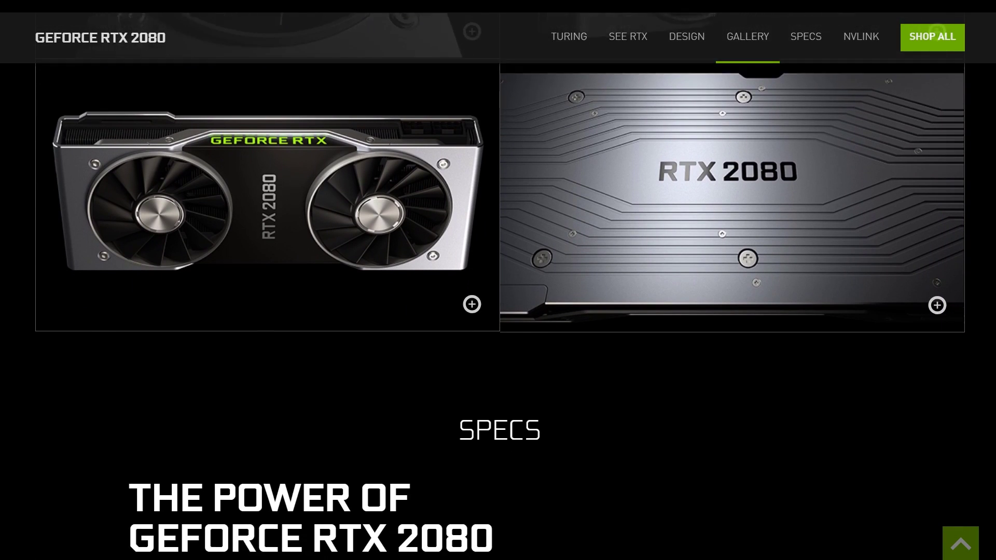
pyautogui.scroll(-5, 498, 311)
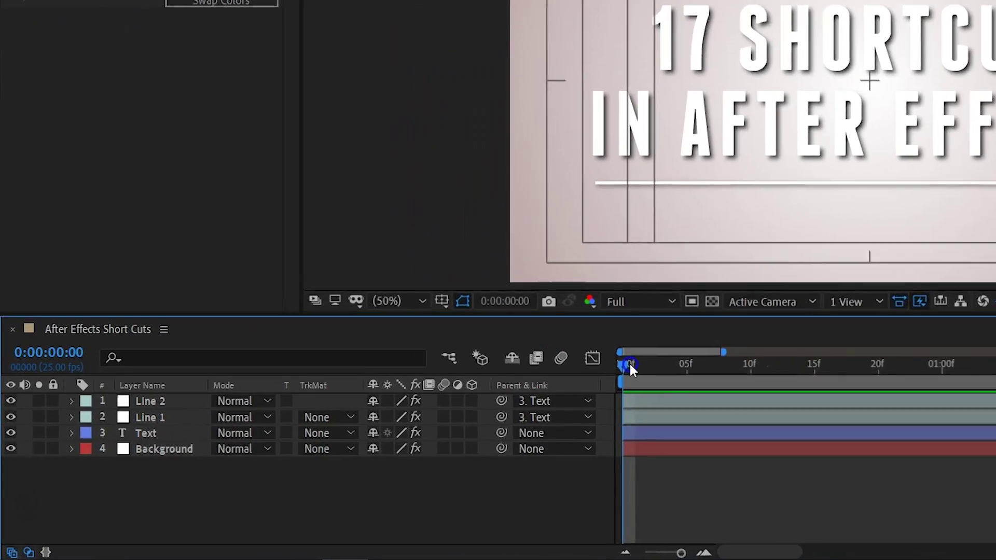
pyautogui.moveTo(630, 362); pyautogui.dragTo(682, 363)
pyautogui.moveTo(804, 329); pyautogui.dragTo(736, 328)
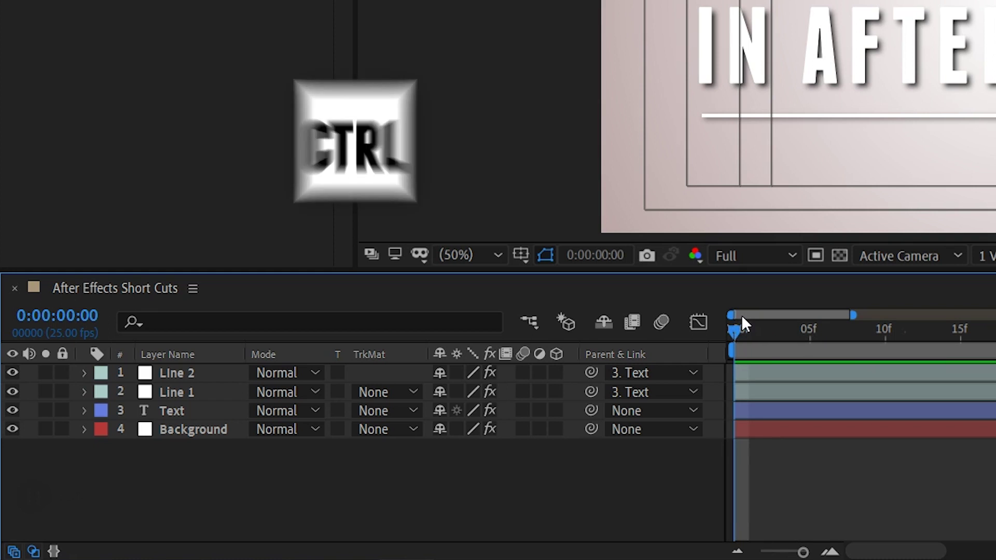
# Step the playhead forward frame by frame to 0:00:00:10 and select the Background layer
pyautogui.hotkey('ctrl', 'Right')
pyautogui.hotkey('ctrl', 'Right')
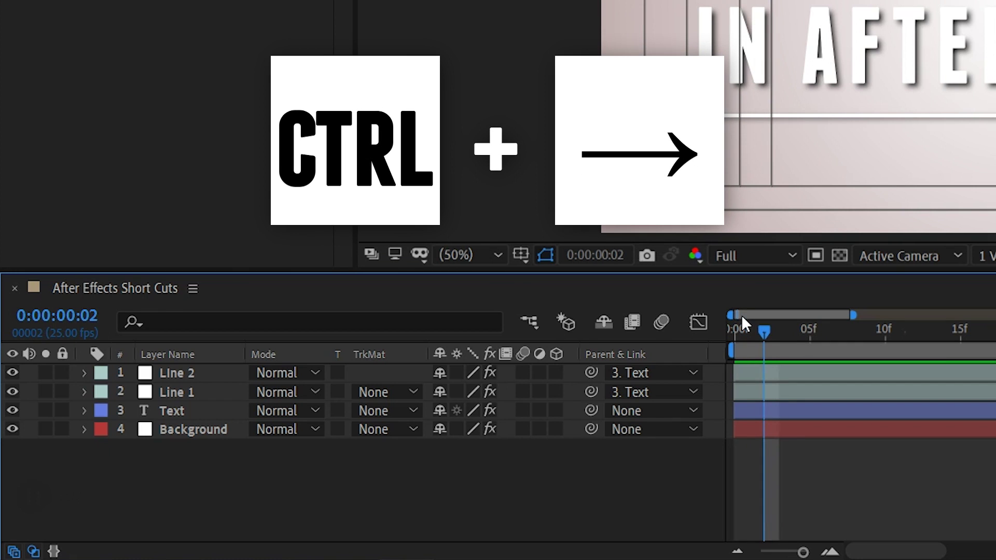
pyautogui.hotkey('ctrl', 'Right')
pyautogui.hotkey('ctrl', 'Right')
pyautogui.hotkey('ctrl', 'Right')
pyautogui.hotkey('ctrl', 'Right')
pyautogui.hotkey('ctrl', 'Right')
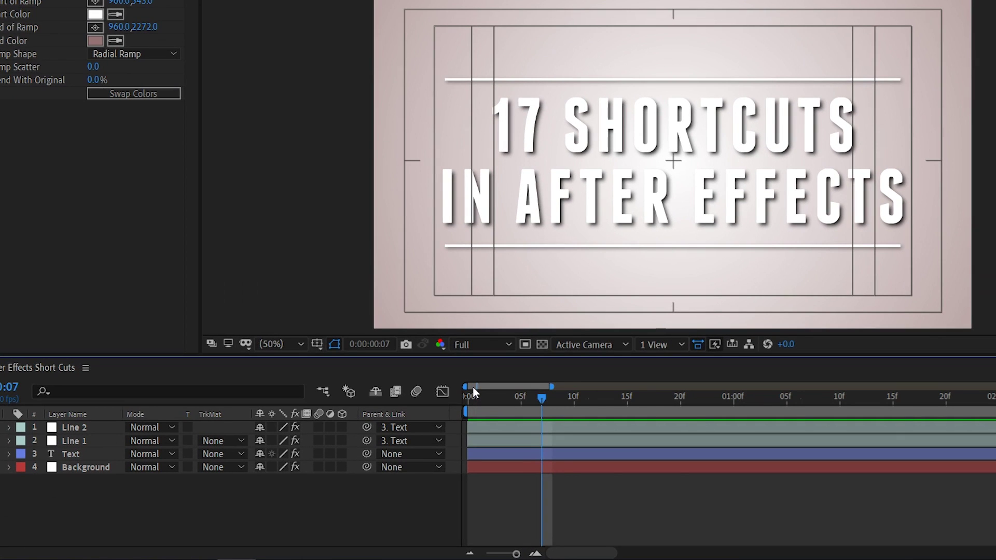
pyautogui.hotkey('ctrl', 'Right')
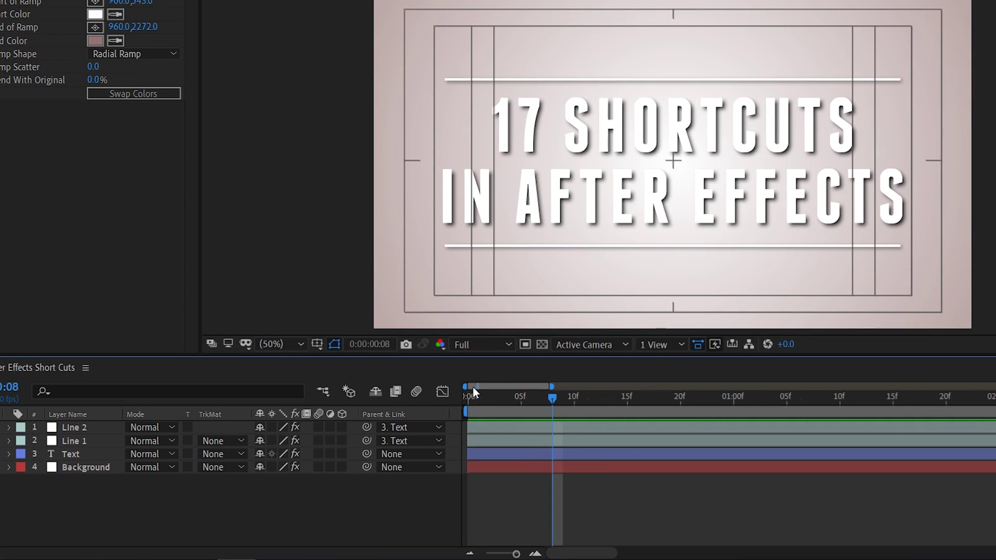
pyautogui.hotkey('ctrl', 'Right')
pyautogui.hotkey('ctrl', 'Right')
pyautogui.click(170, 468)
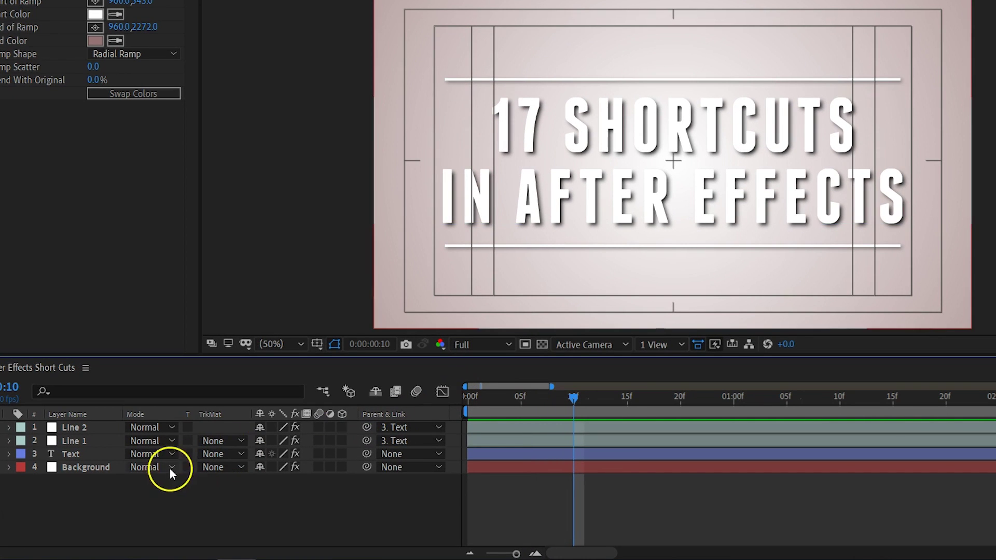
# Split the Text layer at frame 10 with Ctrl+Shift+D, placing Text 2 to start exactly there
pyautogui.click(85, 456)
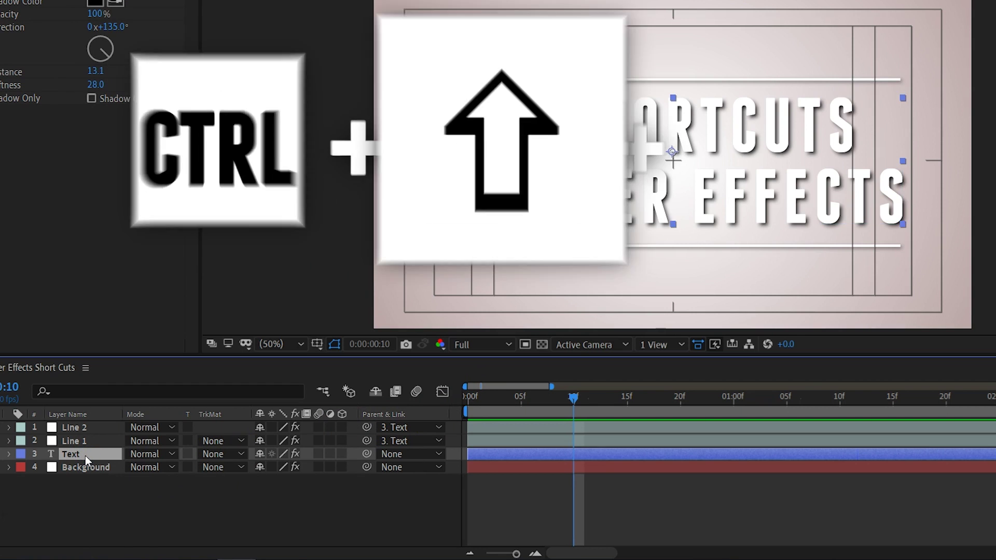
pyautogui.hotkey('ctrl', 'shift', 'd')
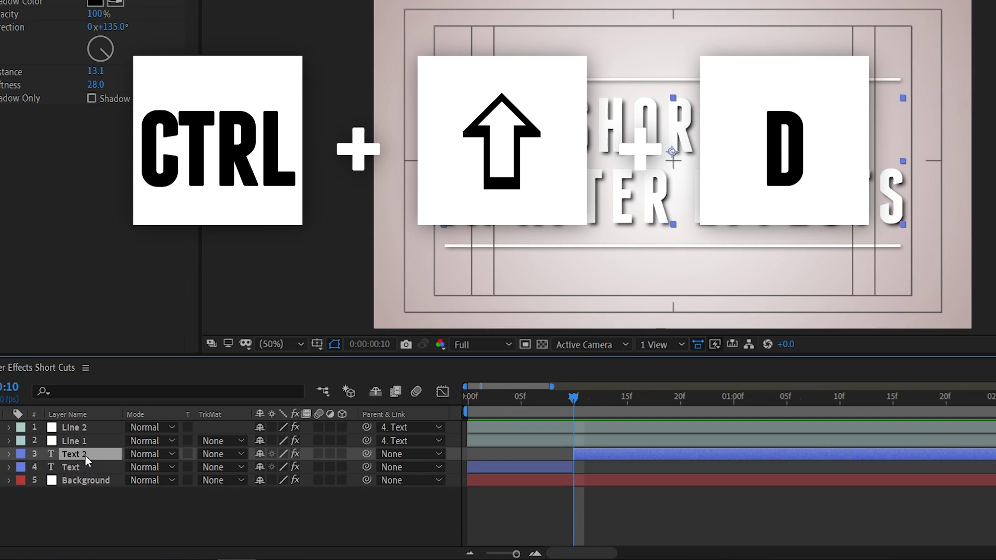
pyautogui.moveTo(601, 454); pyautogui.dragTo(776, 452)
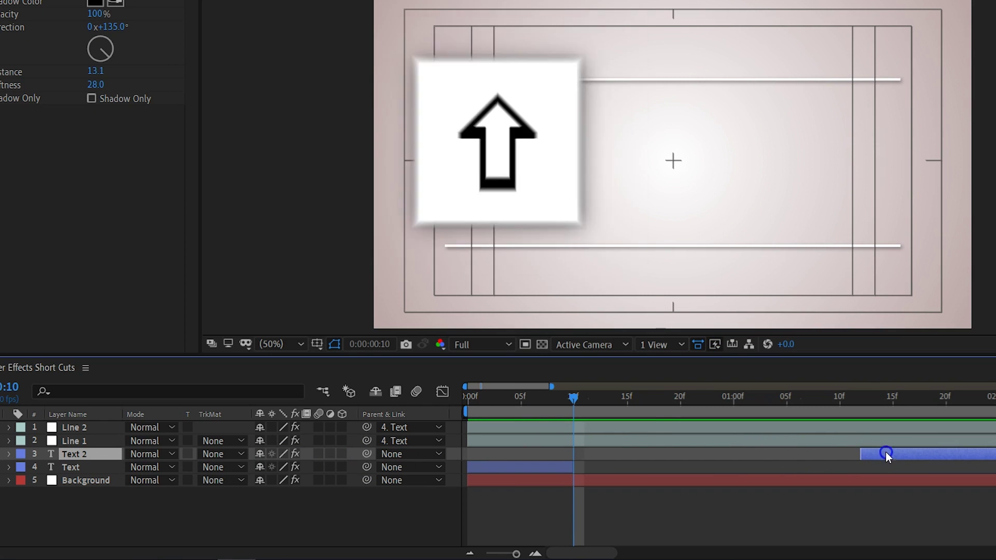
pyautogui.moveTo(885, 452); pyautogui.dragTo(717, 454)
pyautogui.moveTo(624, 461); pyautogui.dragTo(608, 464)
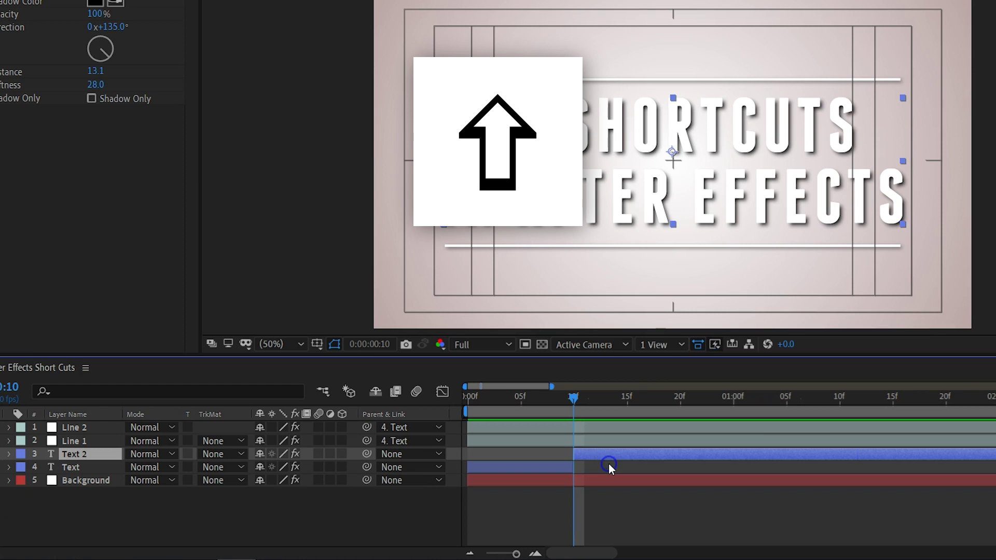
# Move the playhead to frame 22 and trim the Text layer's out point to it
pyautogui.moveTo(573, 397); pyautogui.dragTo(701, 412)
pyautogui.moveTo(577, 465); pyautogui.dragTo(880, 468)
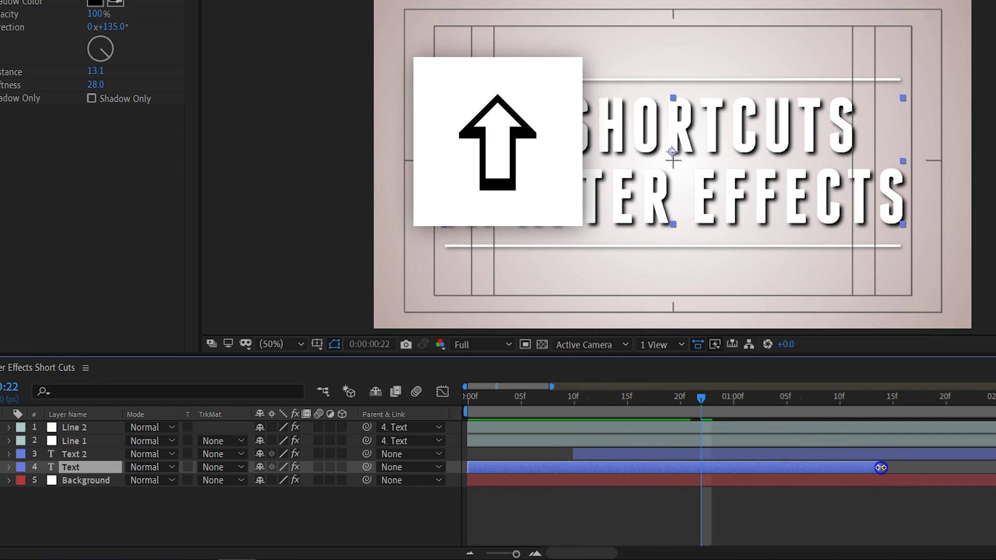
pyautogui.moveTo(707, 470); pyautogui.dragTo(702, 470)
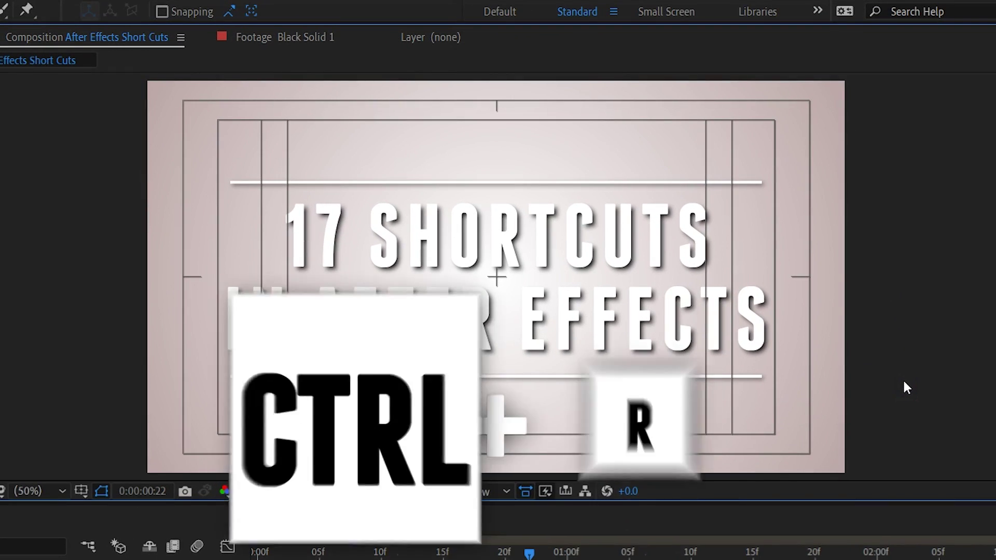
# Show rulers and add horizontal guides at the title's top and bottom lines
pyautogui.hotkey('ctrl', 'r')
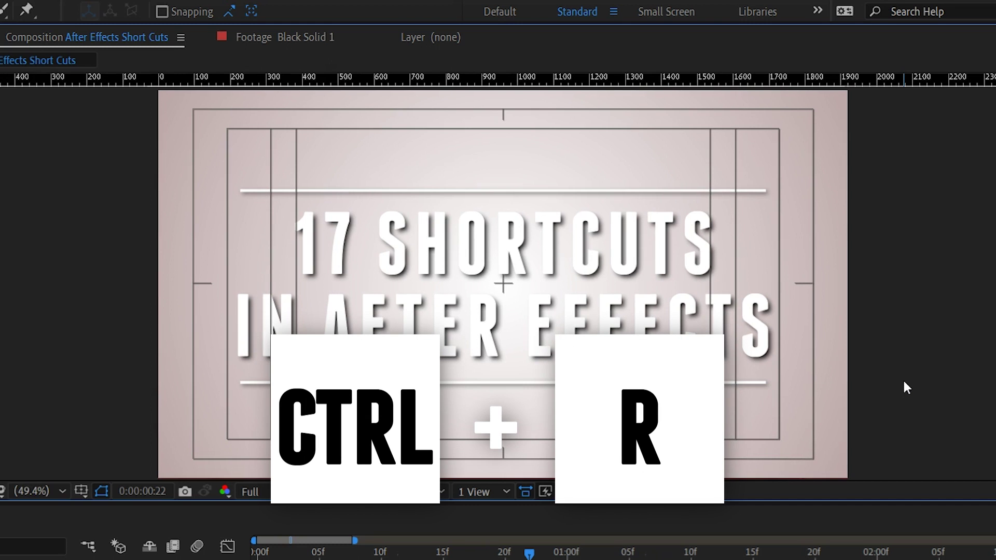
pyautogui.moveTo(894, 177); pyautogui.dragTo(896, 186)
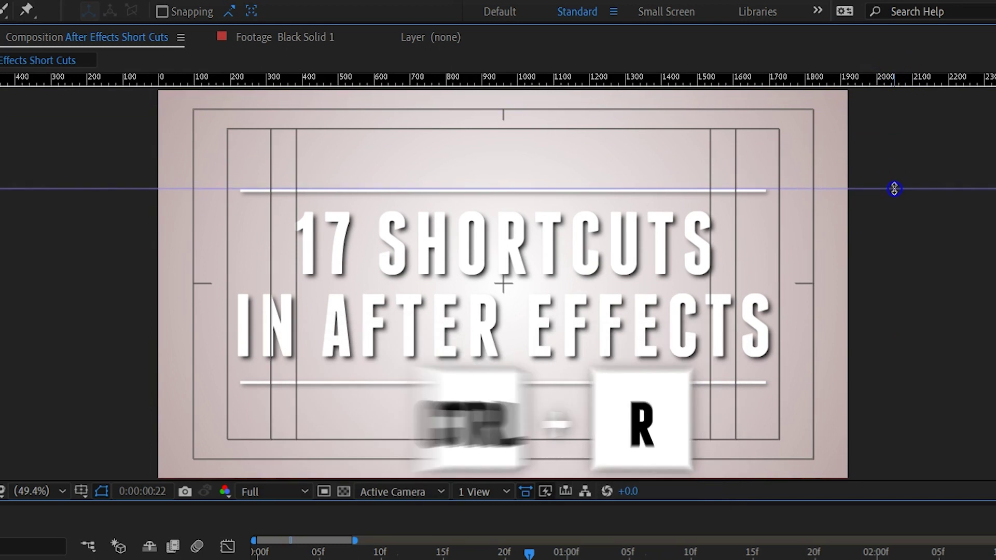
pyautogui.moveTo(914, 78); pyautogui.dragTo(914, 114)
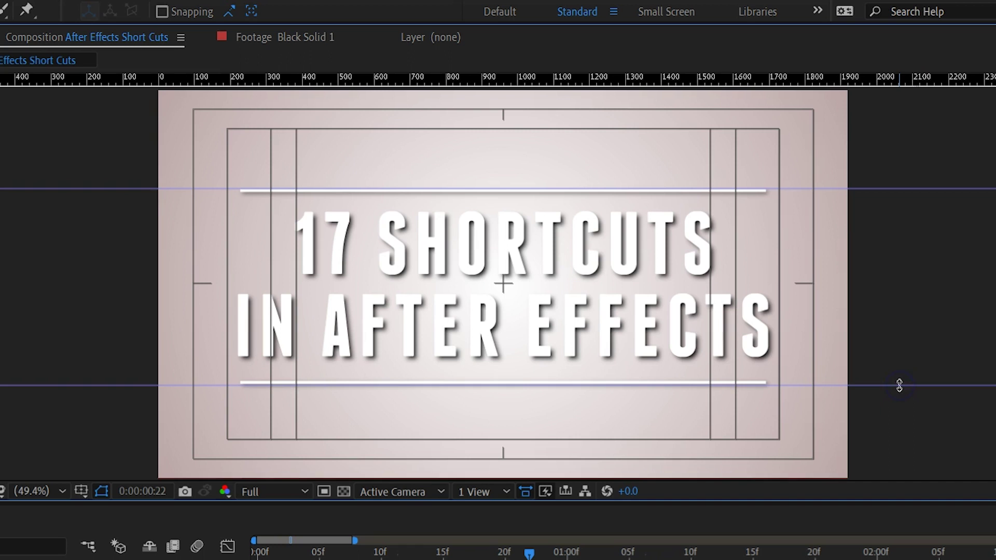
# Select the title text and move it down between the two guides
pyautogui.click(654, 263)
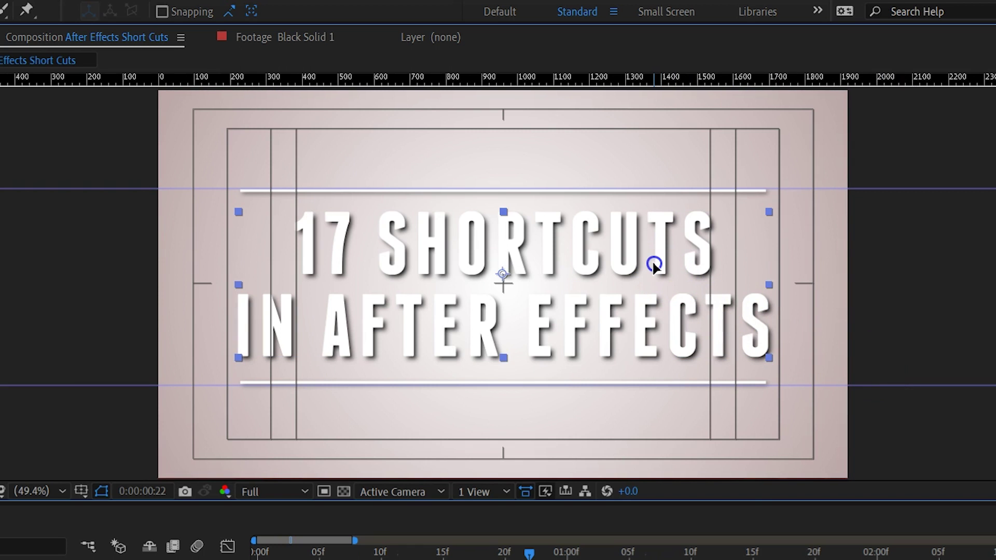
pyautogui.hotkey('shift', 'Up')
pyautogui.hotkey('shift', 'Up')
pyautogui.hotkey('shift', 'Up')
pyautogui.hotkey('shift', 'Up')
pyautogui.hotkey('shift', 'Up')
pyautogui.hotkey('shift', 'Up')
pyautogui.hotkey('shift', 'Up')
pyautogui.hotkey('shift', 'Up')
pyautogui.hotkey('shift', 'Up')
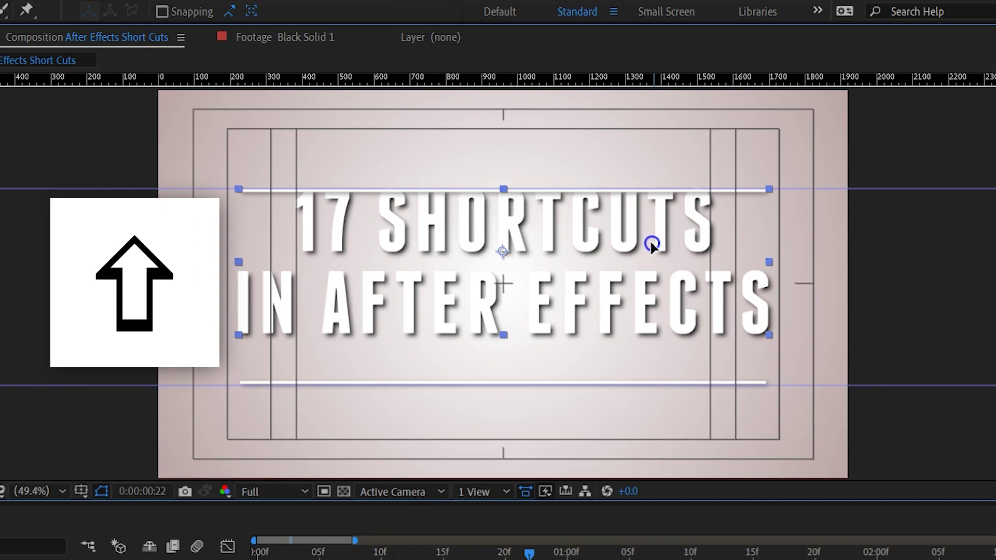
pyautogui.moveTo(652, 253); pyautogui.dragTo(651, 298)
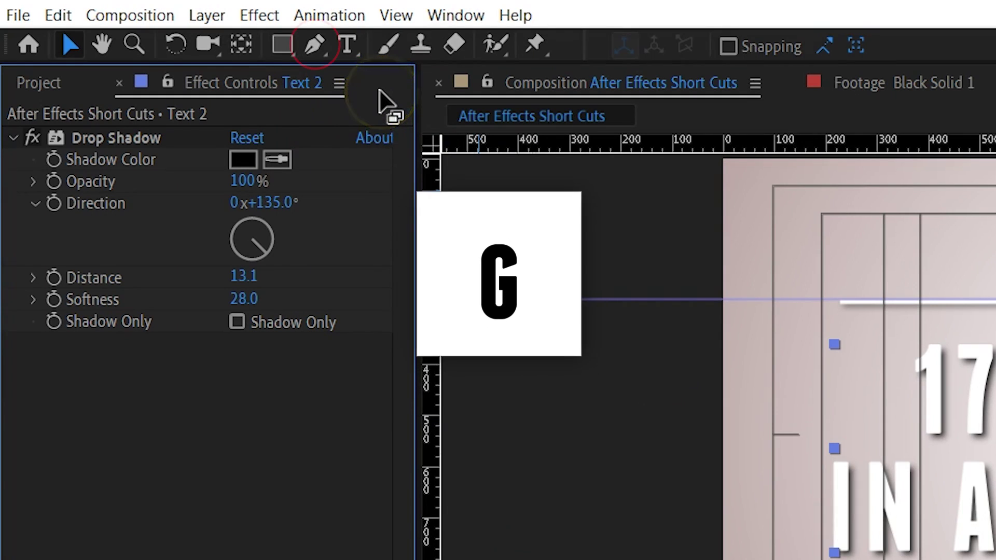
# Draw a closed four-vertex Pen mask over the upper title, then reselect the title layer
pyautogui.press('g')
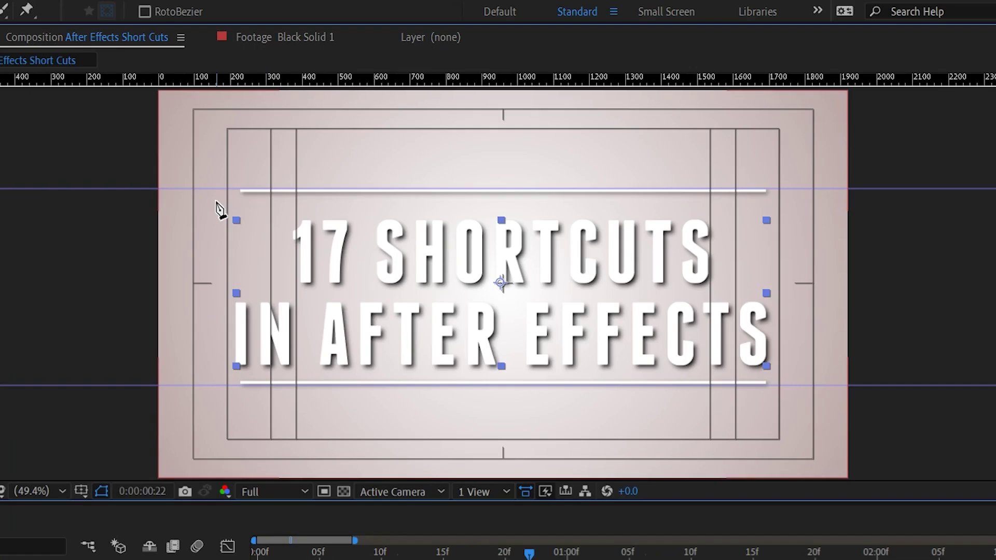
pyautogui.click(805, 318)
pyautogui.click(789, 200)
pyautogui.click(791, 260)
pyautogui.click(210, 263)
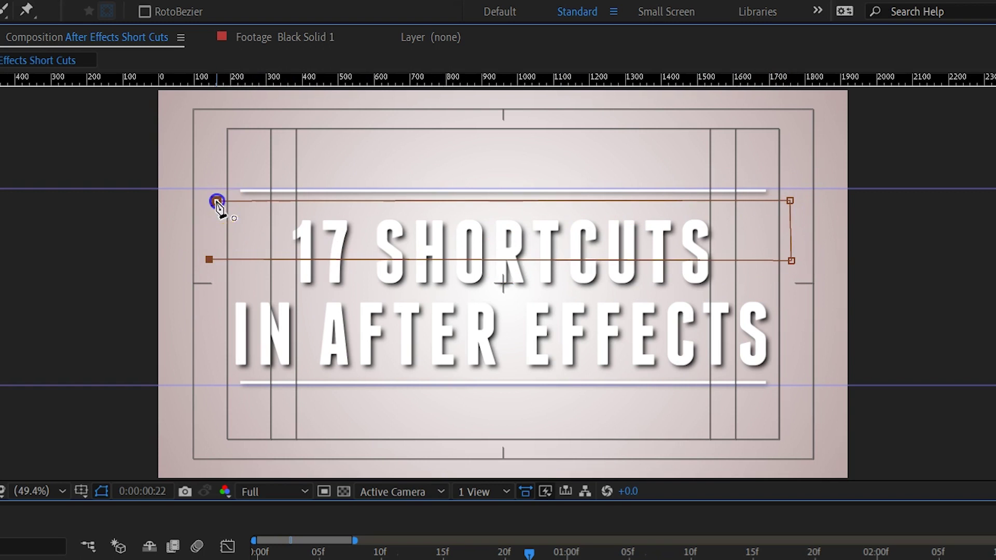
pyautogui.click(217, 201)
pyautogui.press('v')
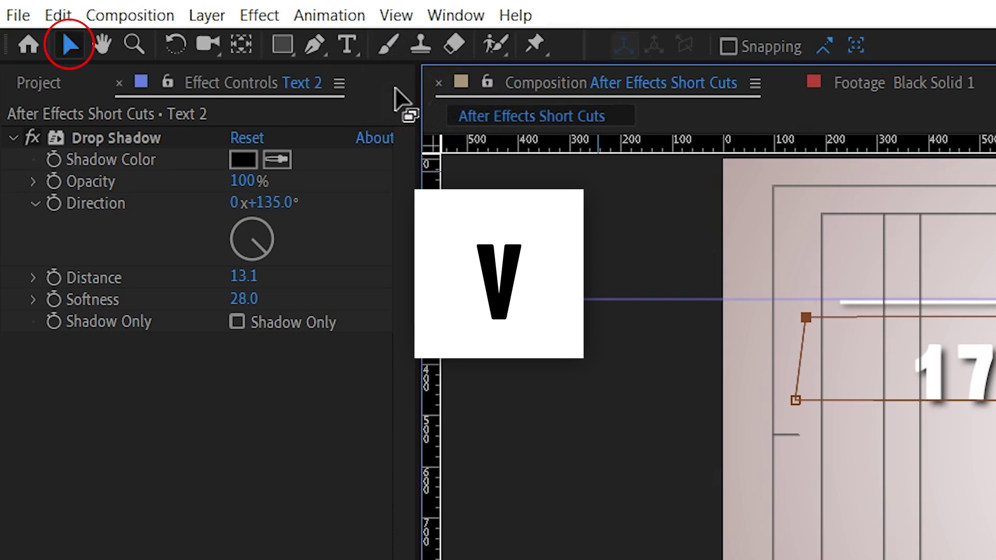
pyautogui.click(537, 295)
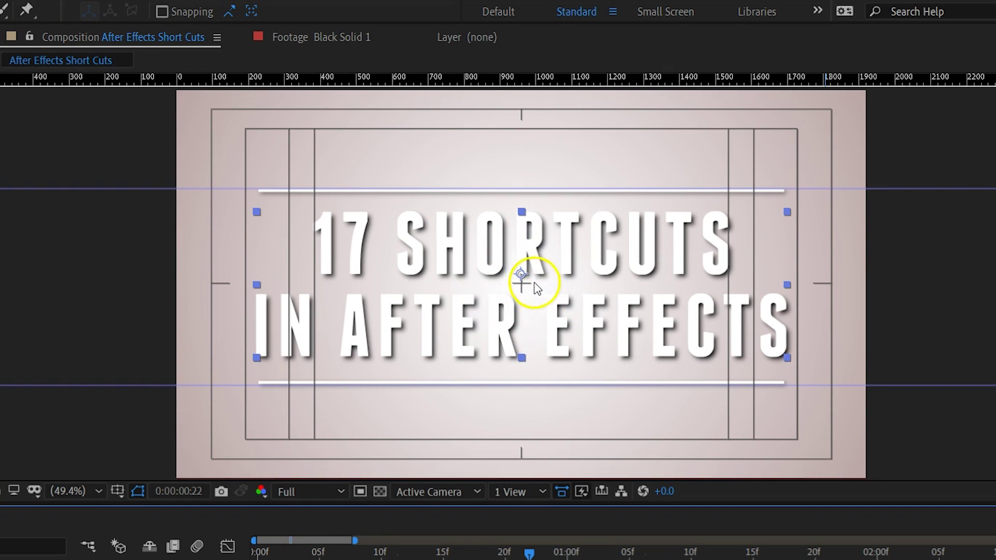
# Use Pan Behind (Y) to drag the title's anchor point to the text's centre
pyautogui.press('y')
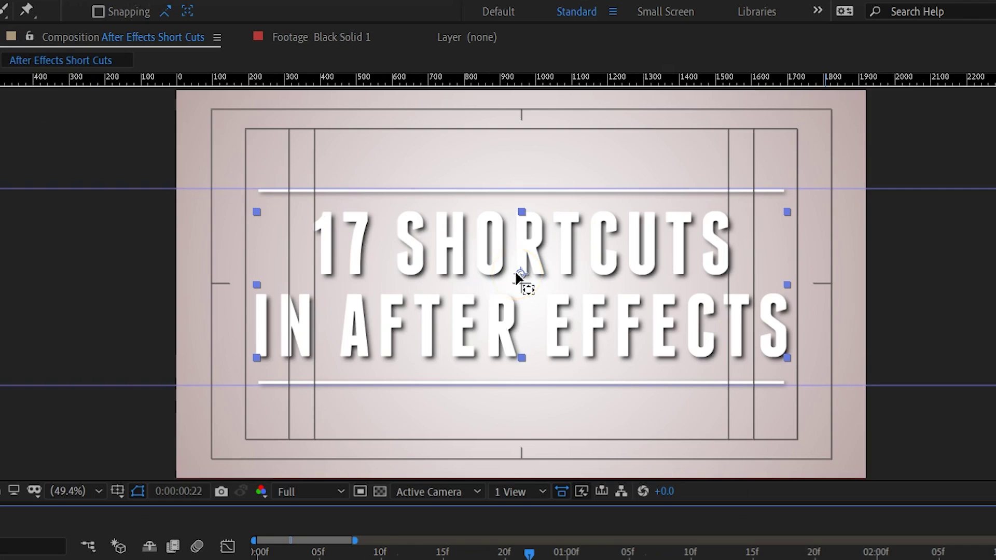
pyautogui.click(516, 275)
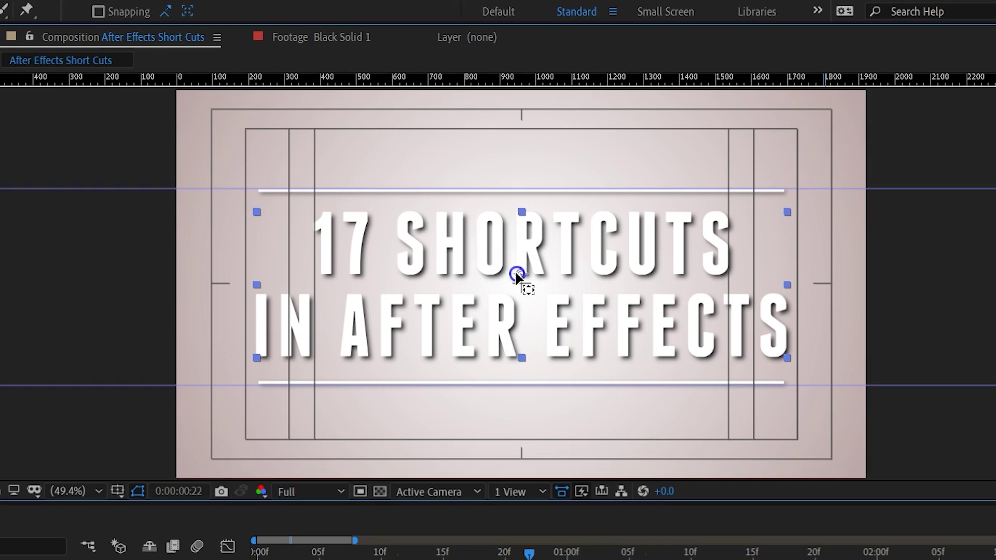
pyautogui.moveTo(622, 302); pyautogui.dragTo(398, 276)
pyautogui.moveTo(615, 298); pyautogui.dragTo(517, 294)
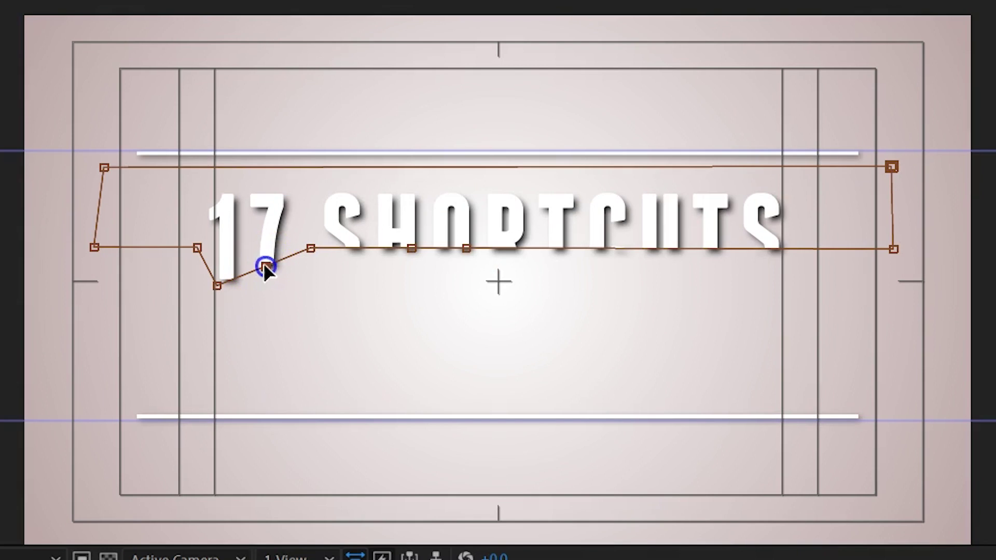
# Zoom in, drag a mask corner left to reshape it, and pan across the mask
pyautogui.scroll(4, 297, 253)
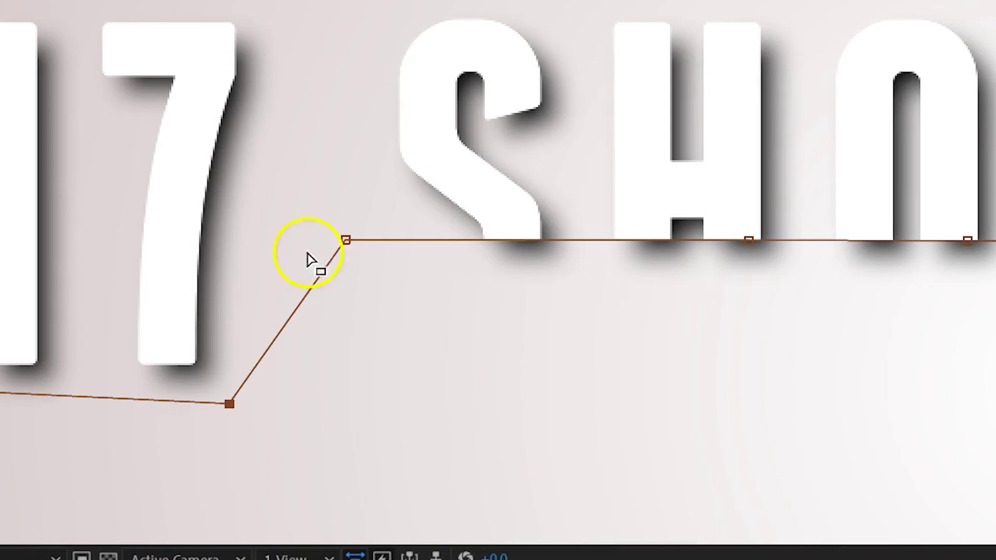
pyautogui.moveTo(339, 239); pyautogui.dragTo(254, 239)
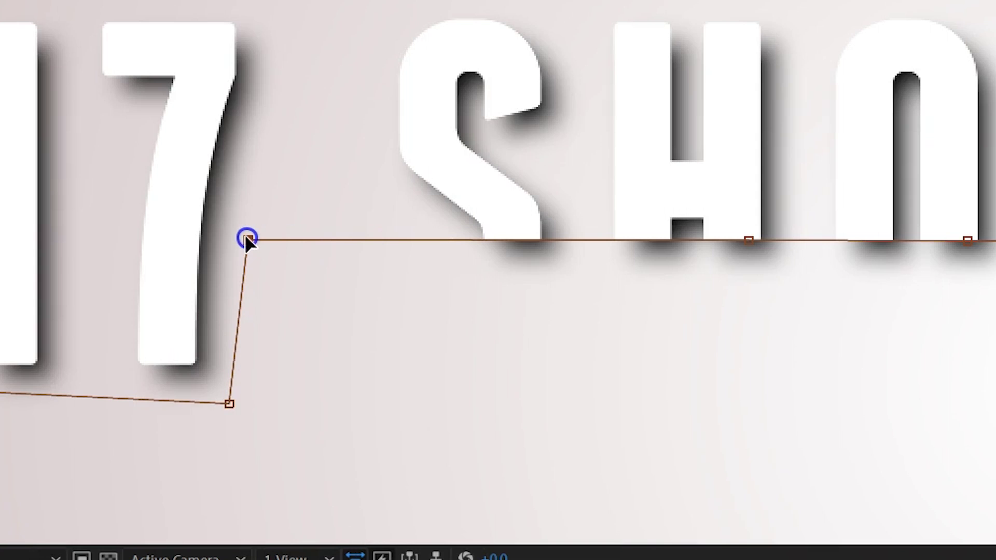
pyautogui.press('h')
pyautogui.moveTo(538, 226); pyautogui.dragTo(118, 235)
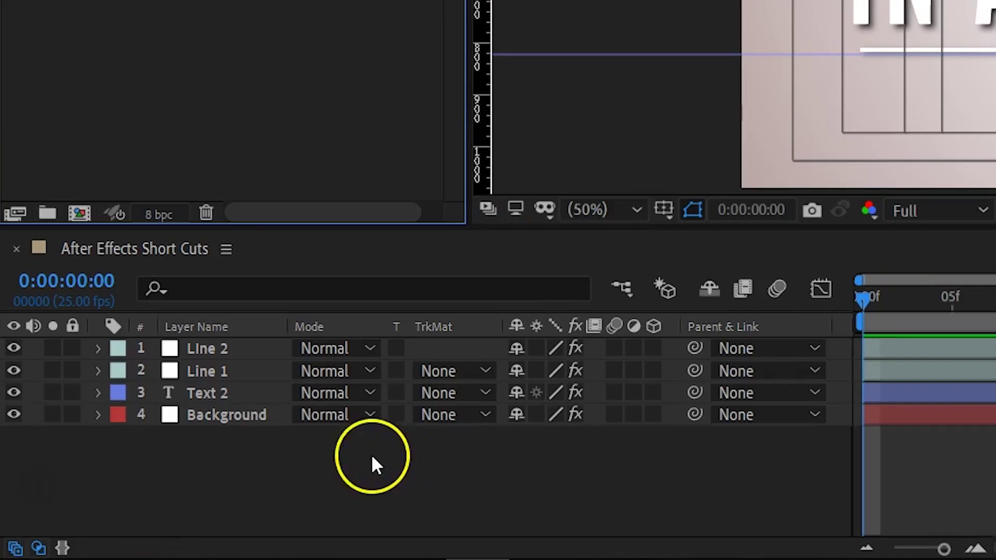
# Open the Text 2 layer's name for editing in the timeline
pyautogui.click(222, 394)
pyautogui.press('Return')
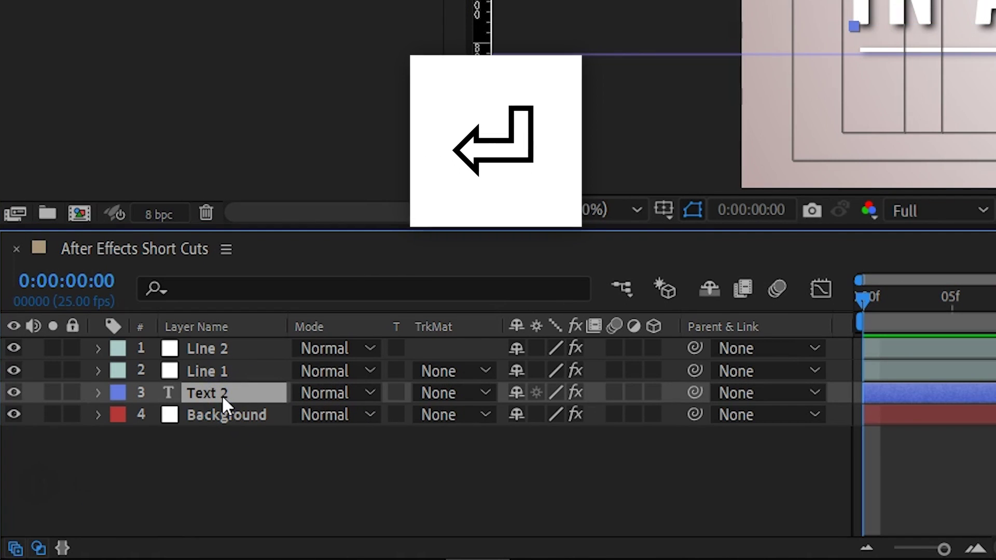
pyautogui.press('Return')
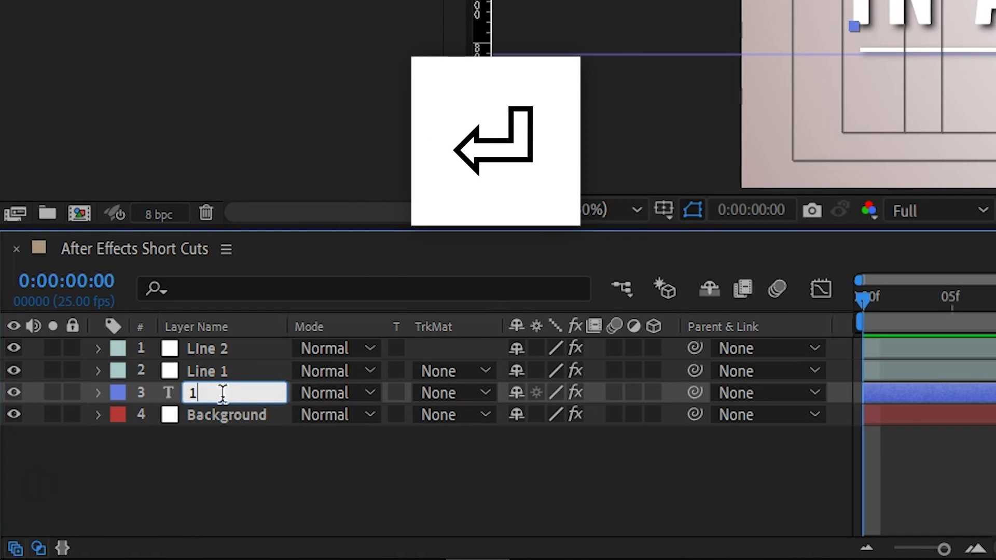